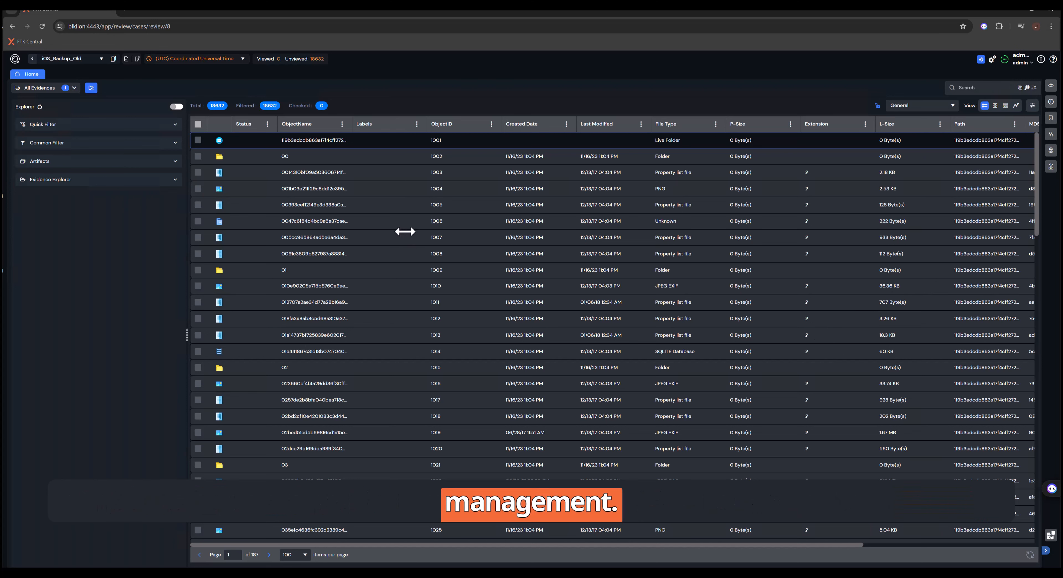
Try filtering the item list to all Message Application artifacts under Chat Applications.
{"action": "left_click", "coordinate": [176, 163]}
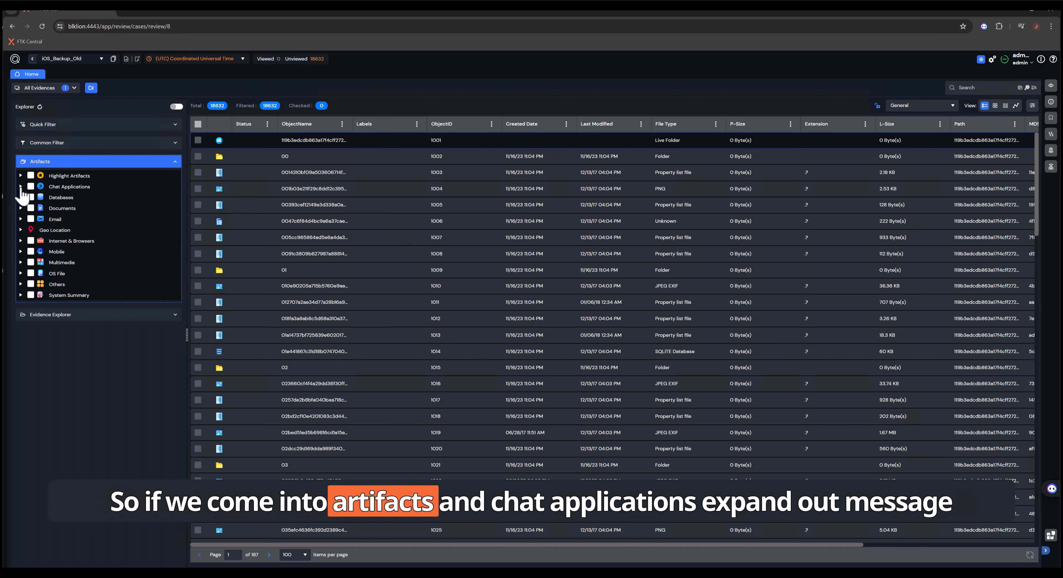
{"action": "left_click", "coordinate": [21, 187]}
{"action": "left_click", "coordinate": [25, 197]}
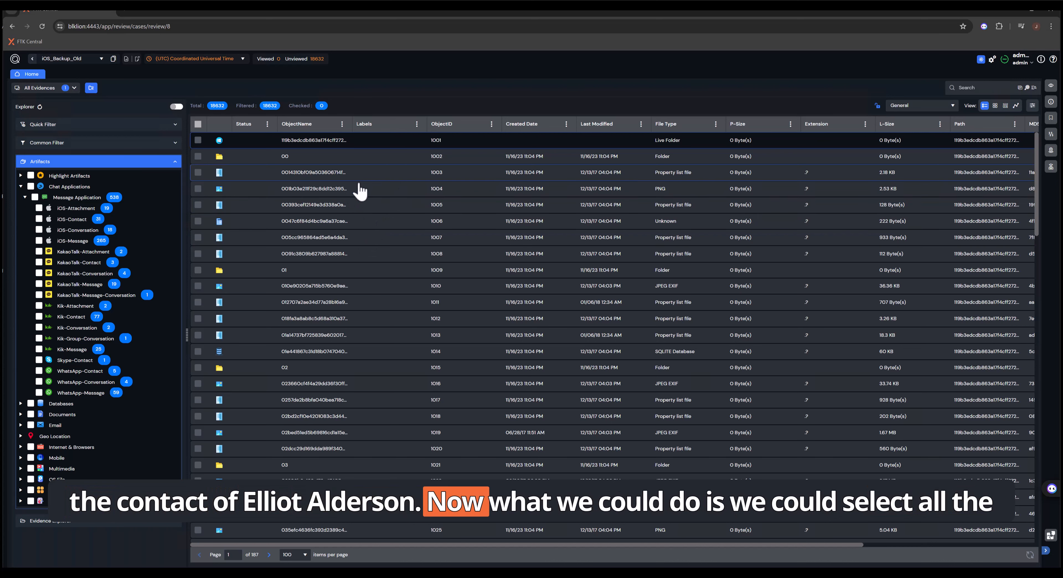
{"action": "left_click", "coordinate": [35, 197]}
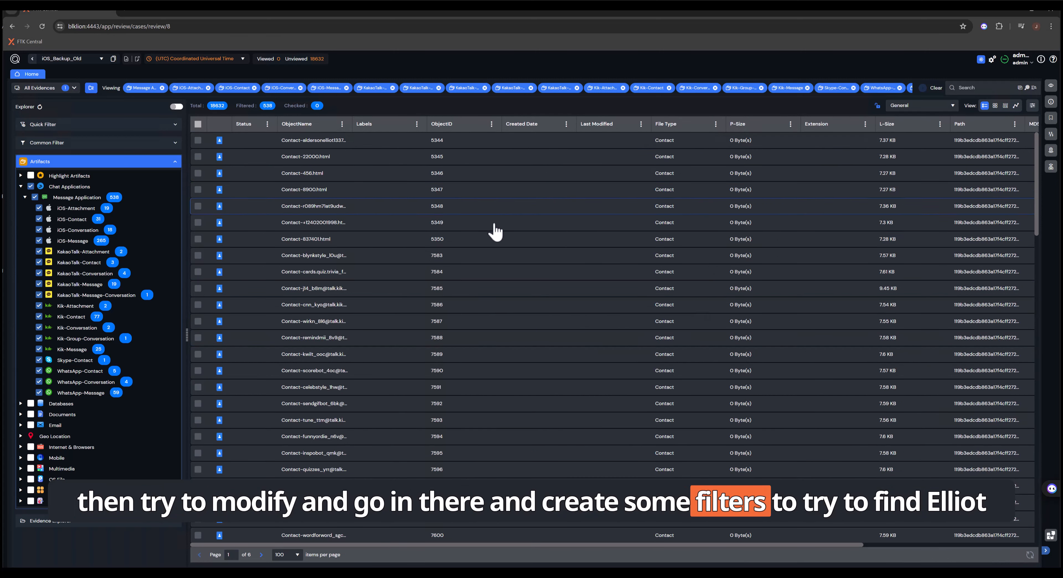
{"action": "left_click", "coordinate": [35, 198]}
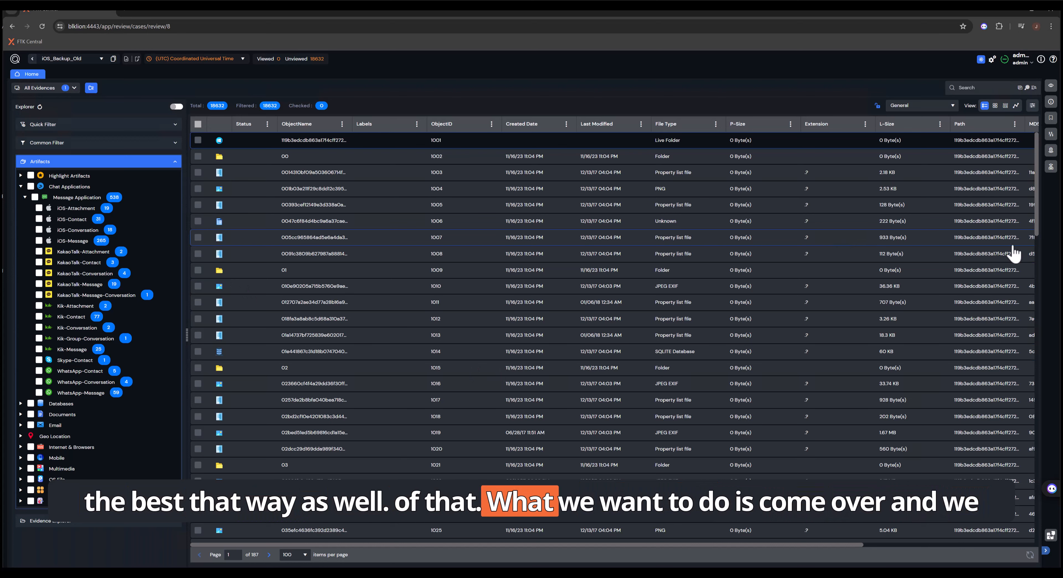
Open Entity Management and generate the entities for the case.
{"action": "left_click", "coordinate": [1050, 168]}
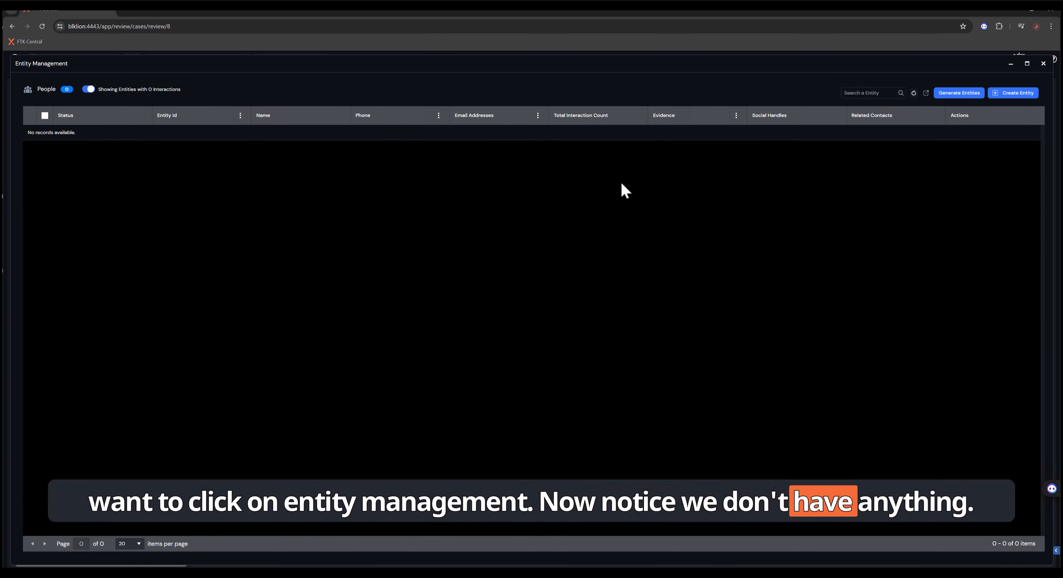
{"action": "left_click", "coordinate": [968, 98]}
{"action": "left_click", "coordinate": [600, 340]}
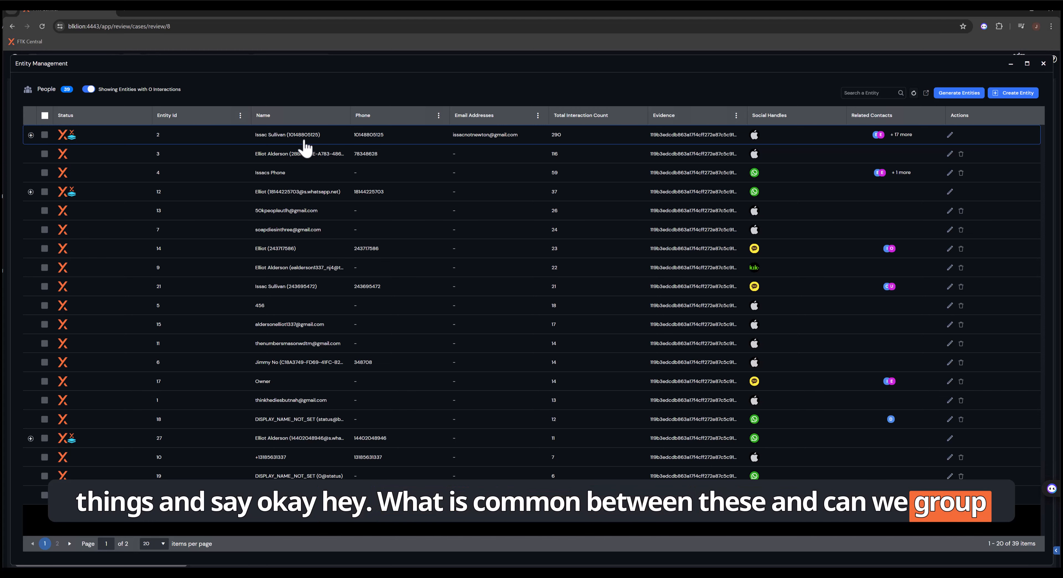
Inspect the sub-entities automatically grouped under entity IDs 2 and 12.
{"action": "left_click", "coordinate": [31, 135]}
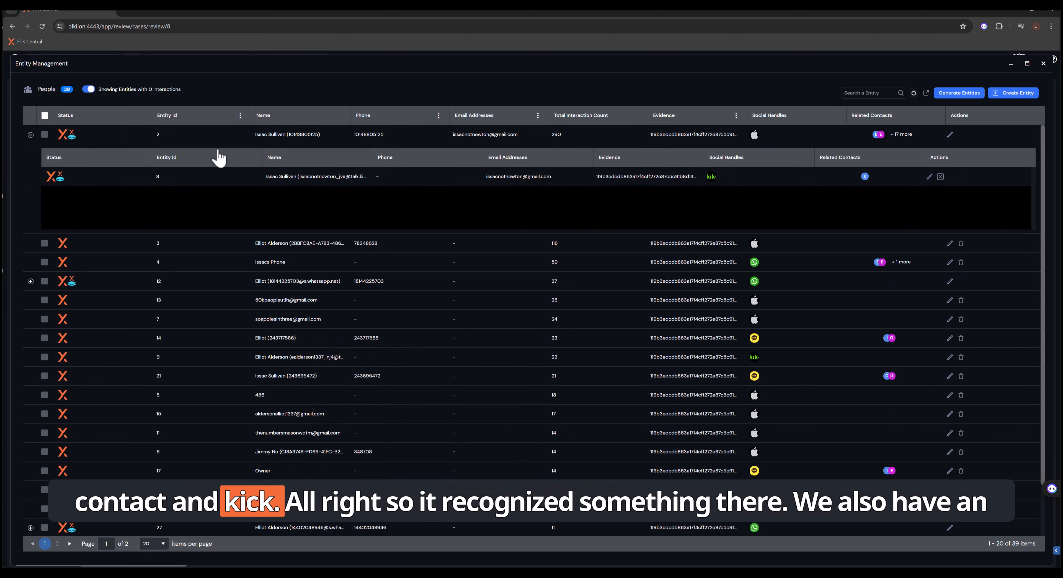
{"action": "left_click", "coordinate": [30, 135]}
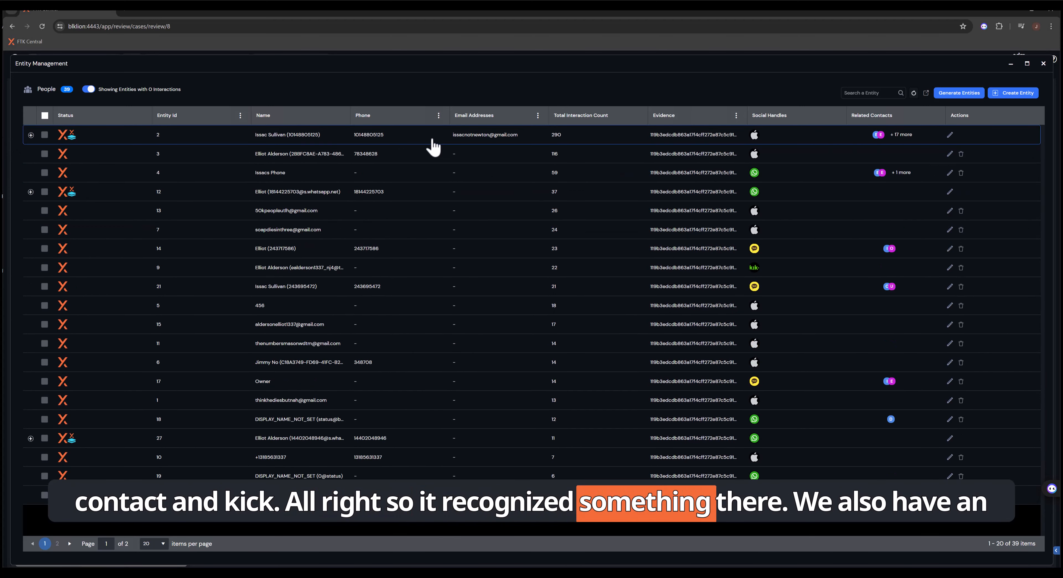
{"action": "left_click", "coordinate": [30, 192]}
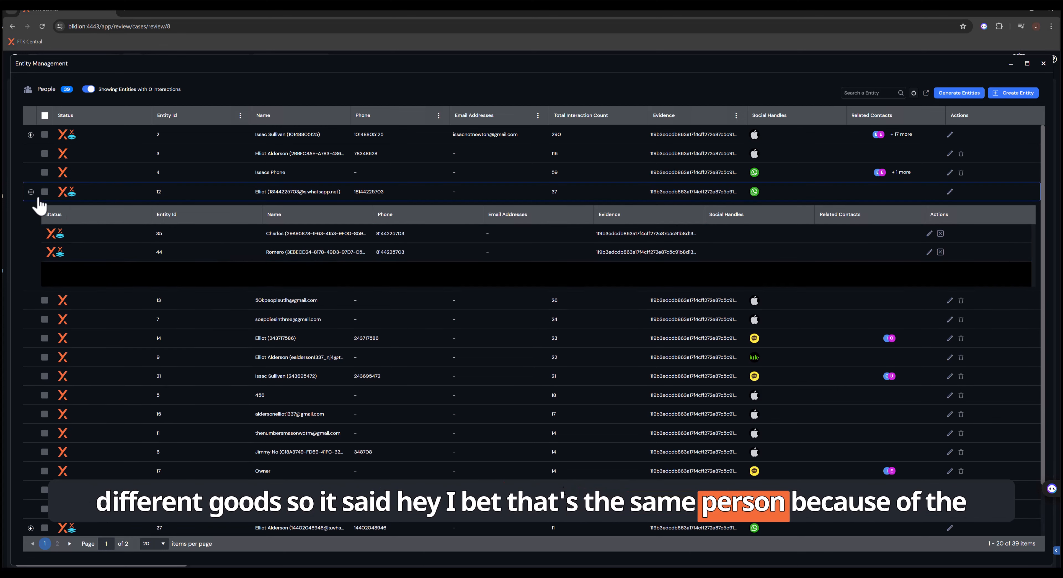
{"action": "left_click", "coordinate": [31, 192]}
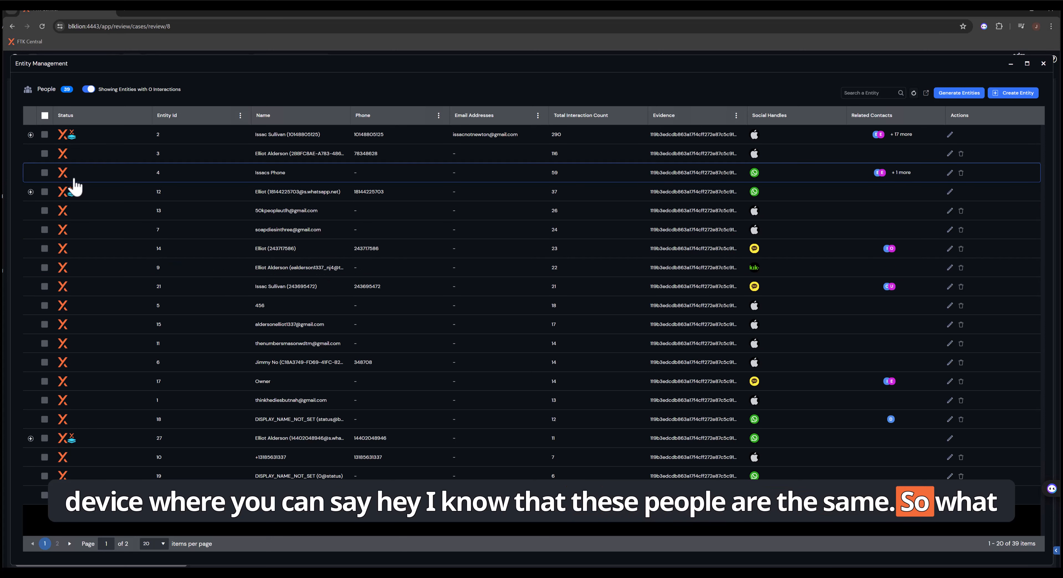
Merge the entities with IDs 3, 12, 14, 9, 15 and 27 into one entity named with the contact's full name.
{"action": "left_click", "coordinate": [45, 153]}
{"action": "left_click", "coordinate": [44, 192]}
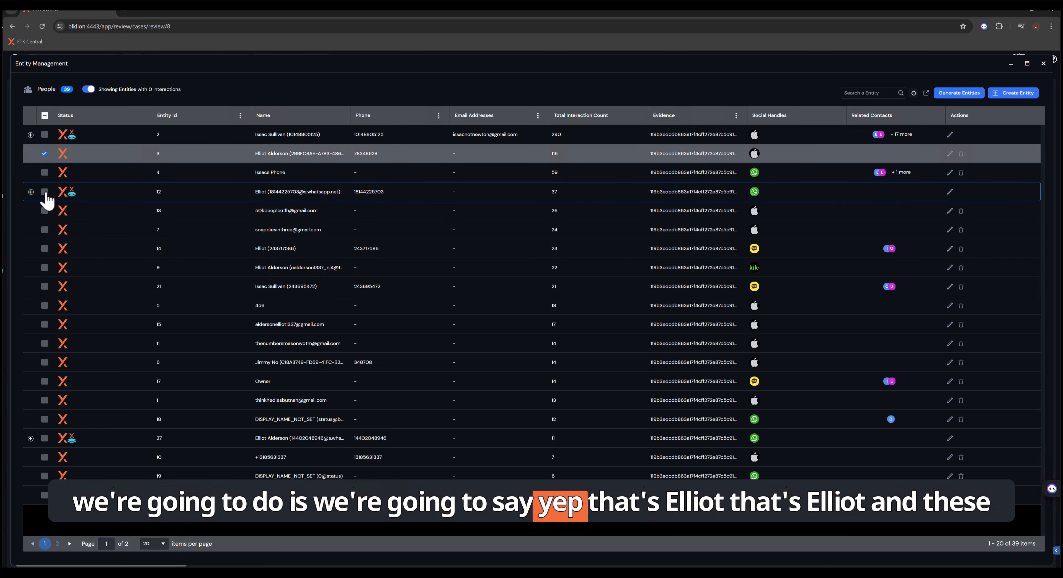
{"action": "left_click", "coordinate": [44, 248]}
{"action": "left_click", "coordinate": [44, 267]}
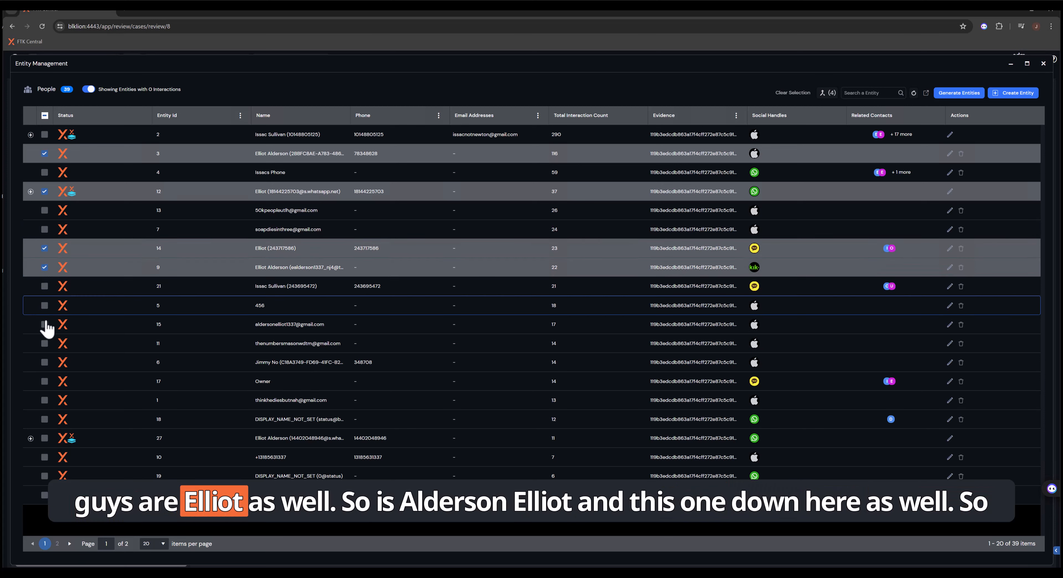
{"action": "left_click", "coordinate": [44, 325]}
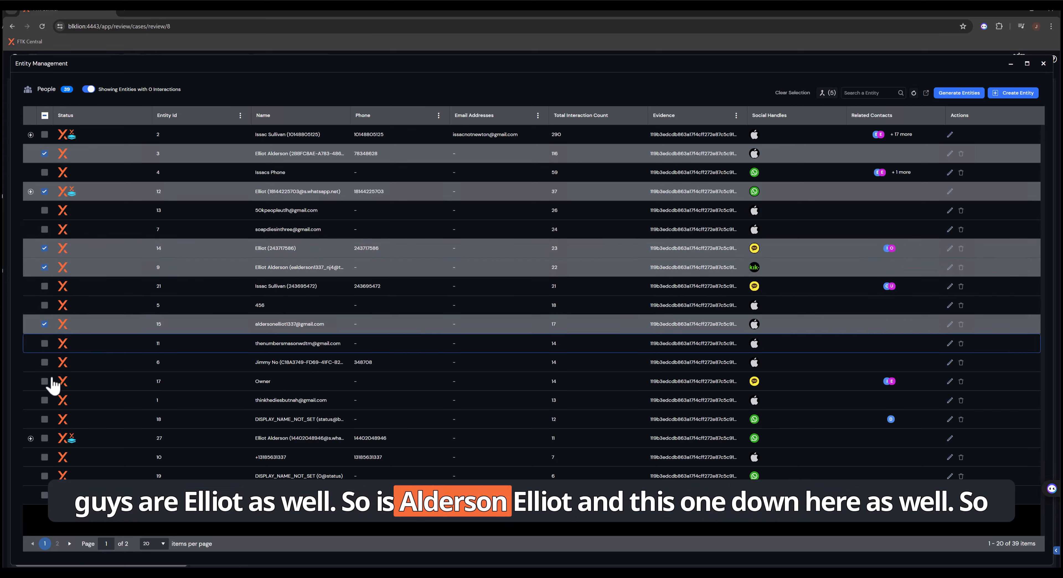
{"action": "left_click", "coordinate": [45, 439]}
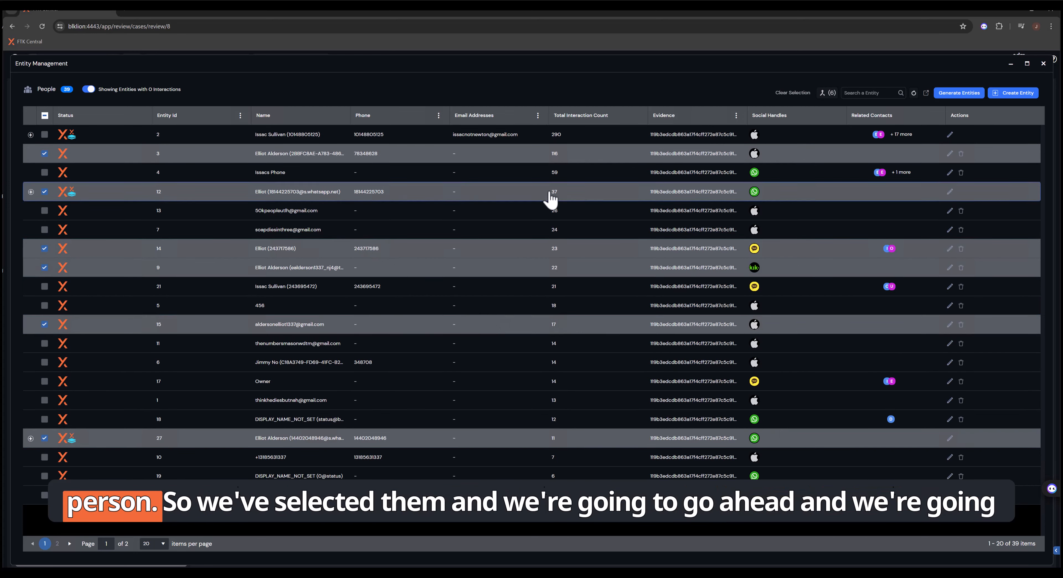
{"action": "left_click", "coordinate": [827, 95]}
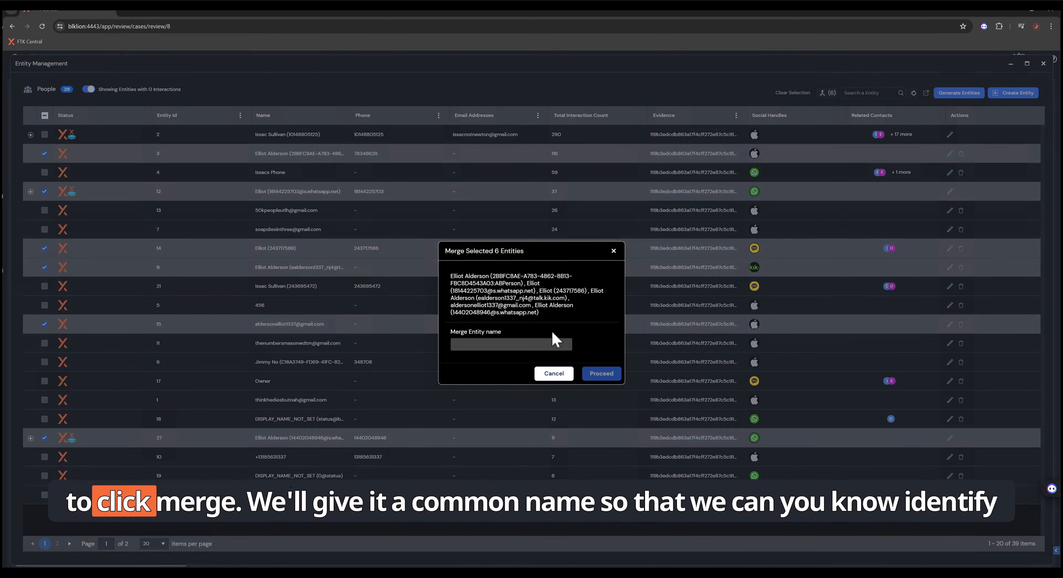
{"action": "left_click", "coordinate": [518, 344]}
{"action": "type", "text": "Ell"}
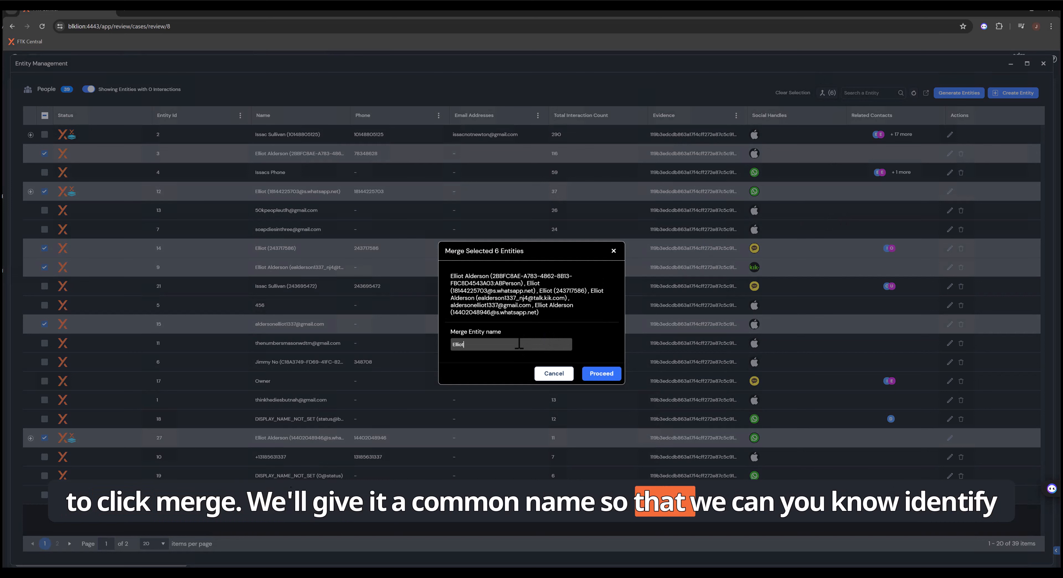
{"action": "type", "text": "iot Al"}
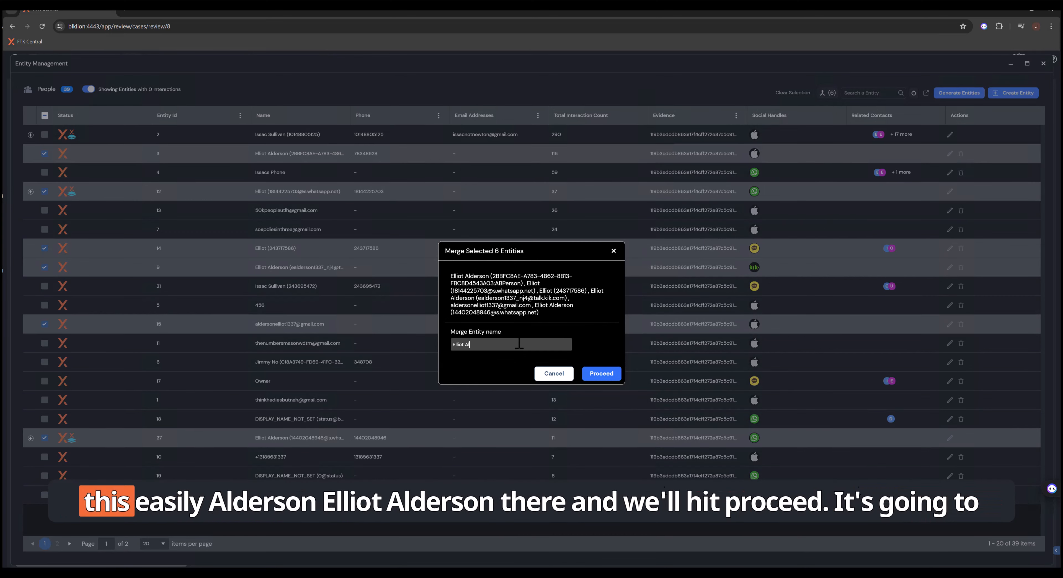
{"action": "type", "text": "derson"}
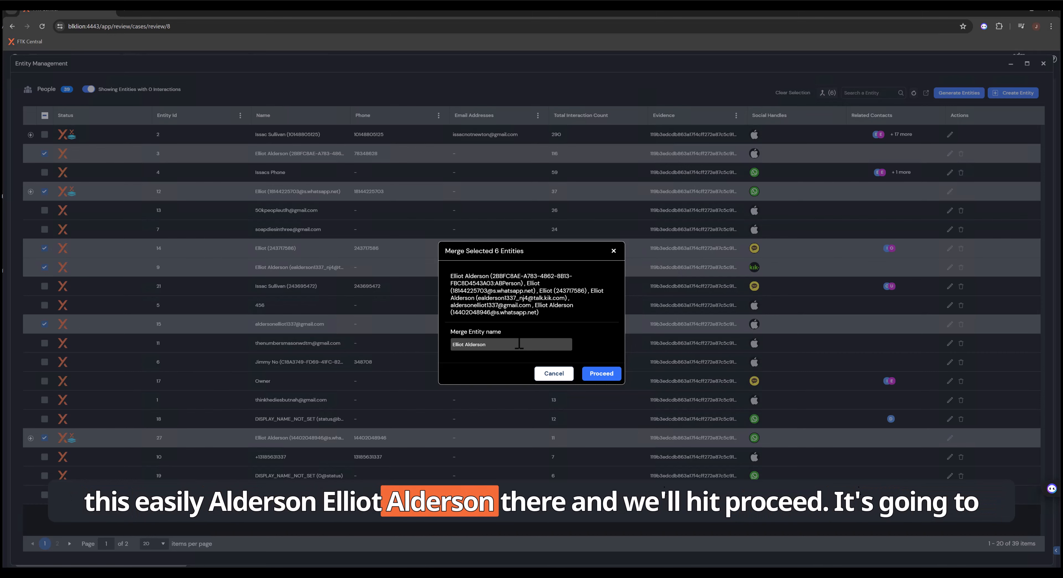
{"action": "left_click", "coordinate": [606, 373]}
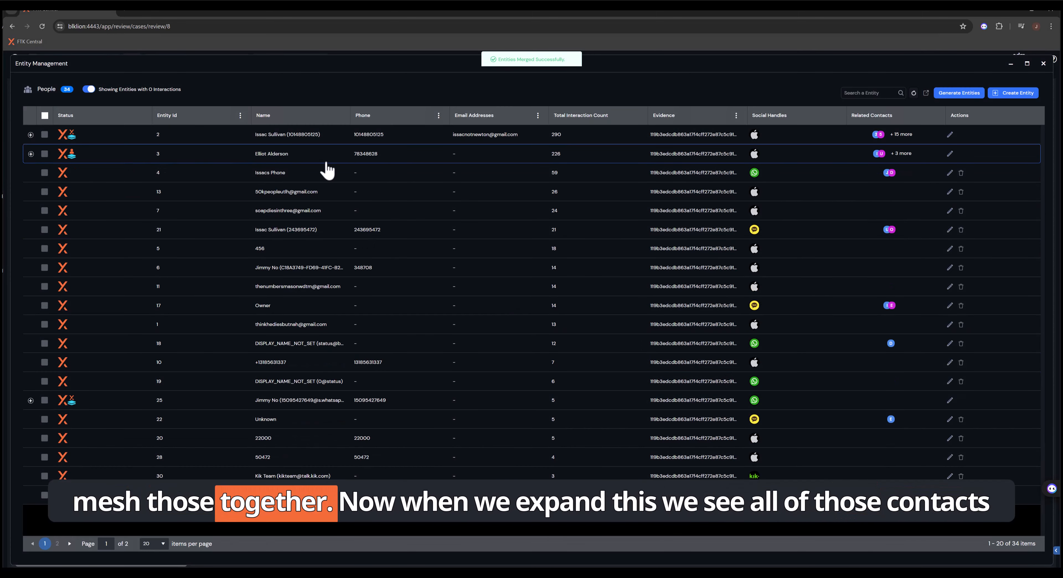
Review the contacts grouped under the merged entity with ID 3.
{"action": "left_click", "coordinate": [31, 154]}
{"action": "scroll", "coordinate": [355, 213], "scroll_direction": "up", "scroll_amount": 3}
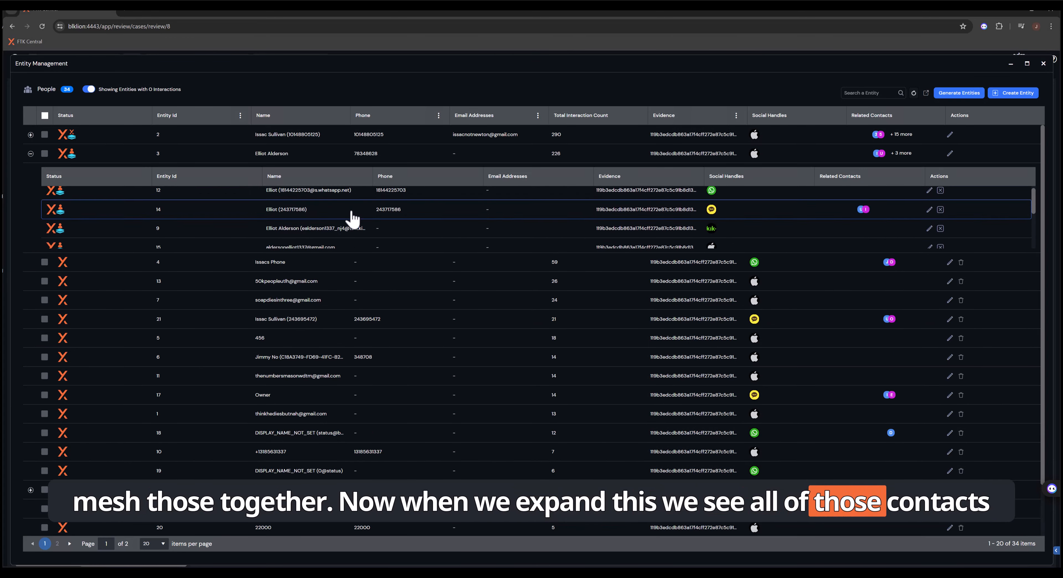
{"action": "left_click", "coordinate": [31, 154]}
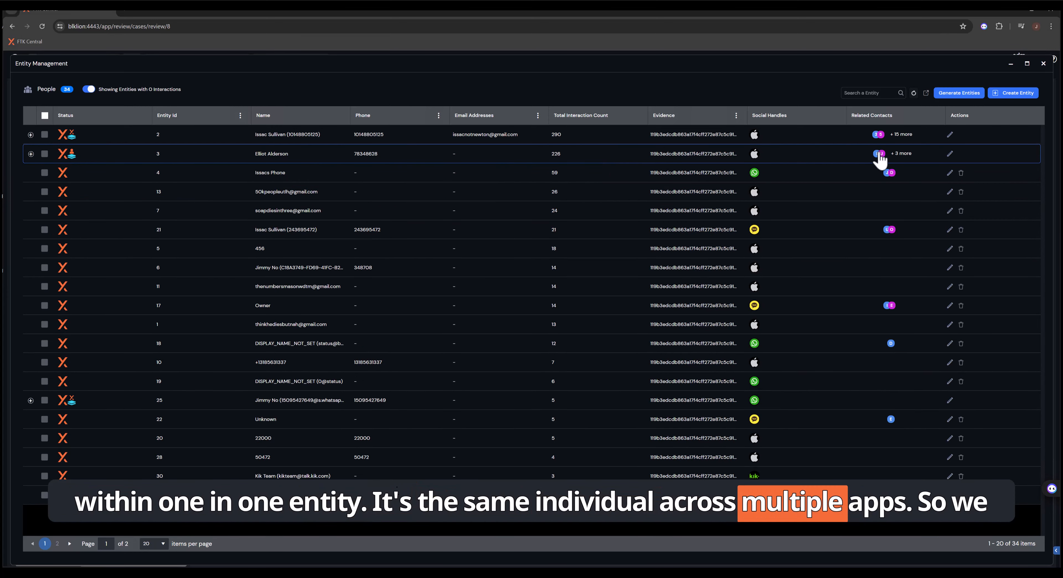
Open the merged entity's details and spread out the contact nodes in its communicators graph to examine the interactions.
{"action": "left_click", "coordinate": [215, 158]}
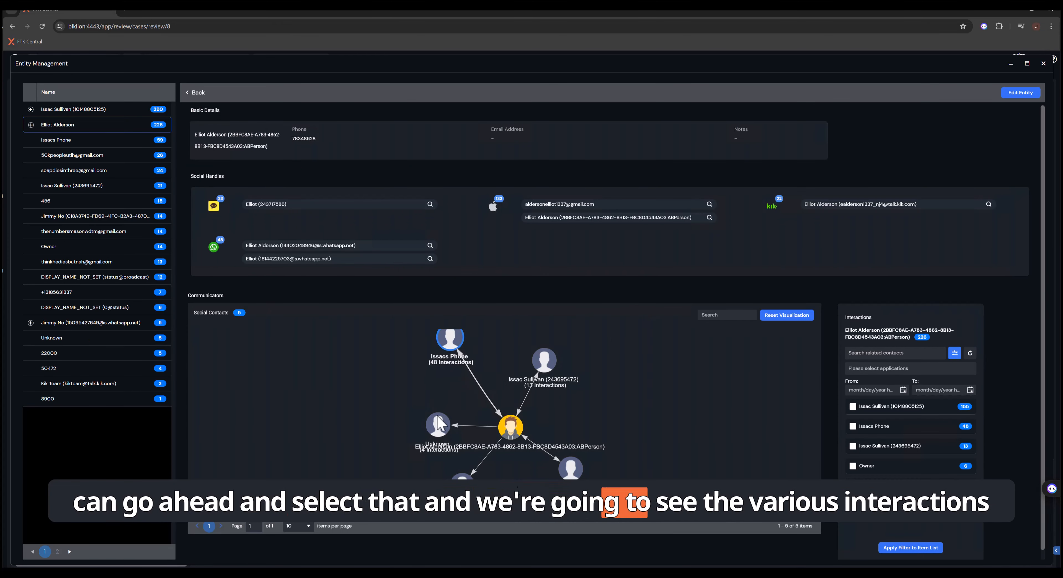
{"action": "left_click_drag", "start_coordinate": [571, 346], "coordinate": [572, 345]}
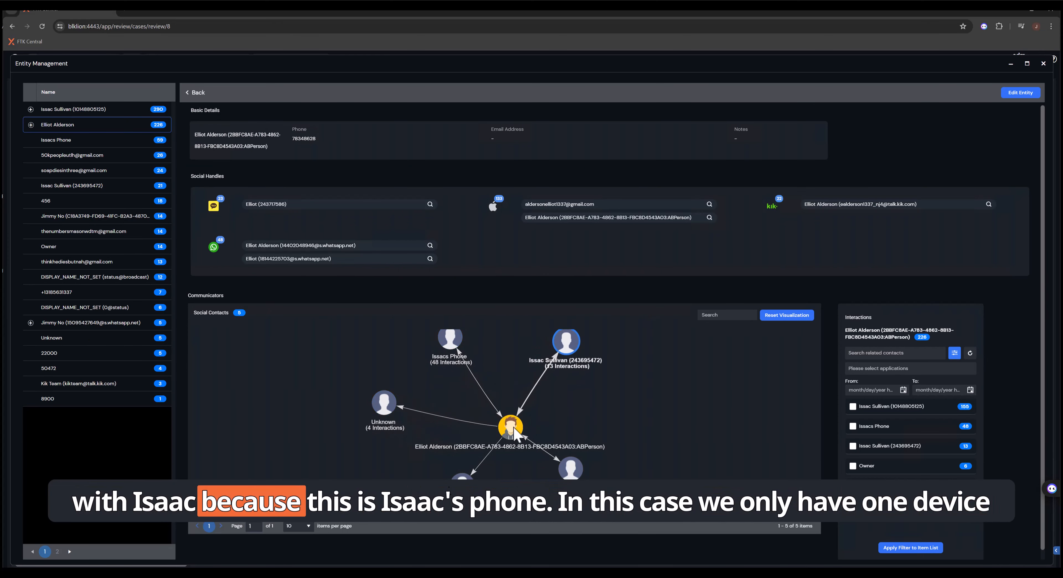
{"action": "left_click_drag", "start_coordinate": [519, 428], "coordinate": [520, 411]}
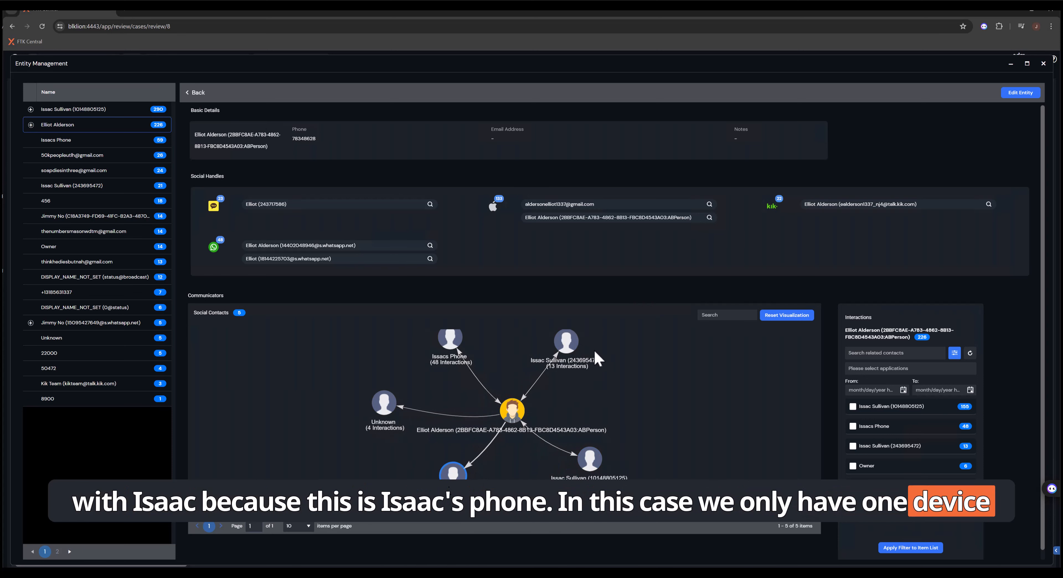
{"action": "left_click_drag", "start_coordinate": [461, 344], "coordinate": [451, 354]}
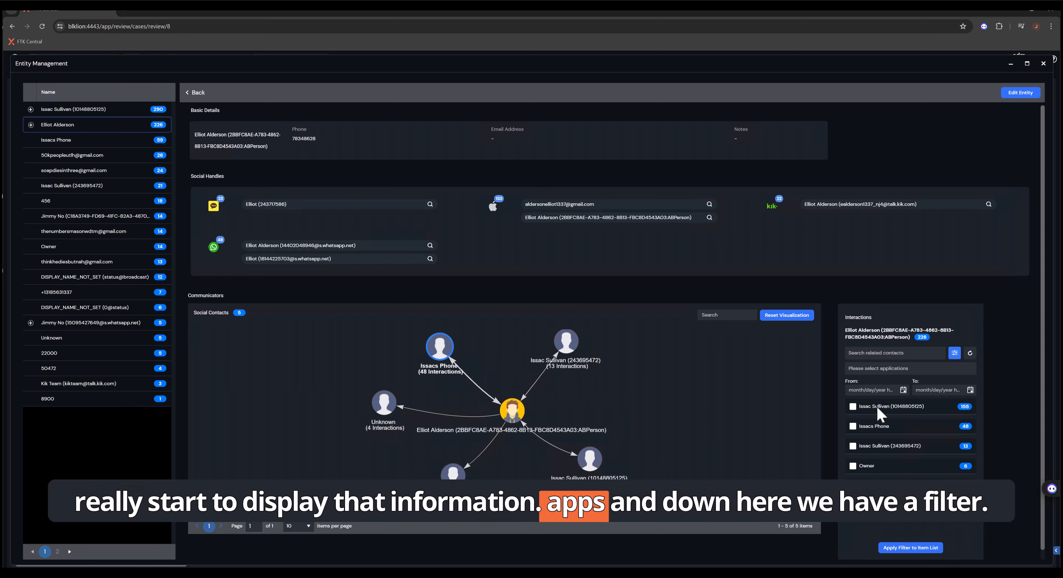
Select all five related contacts in the merged entity's interactions, apply them as a filter to the item list, and minimize Entity Management.
{"action": "left_click", "coordinate": [852, 406]}
{"action": "left_click", "coordinate": [853, 426]}
{"action": "left_click", "coordinate": [852, 446]}
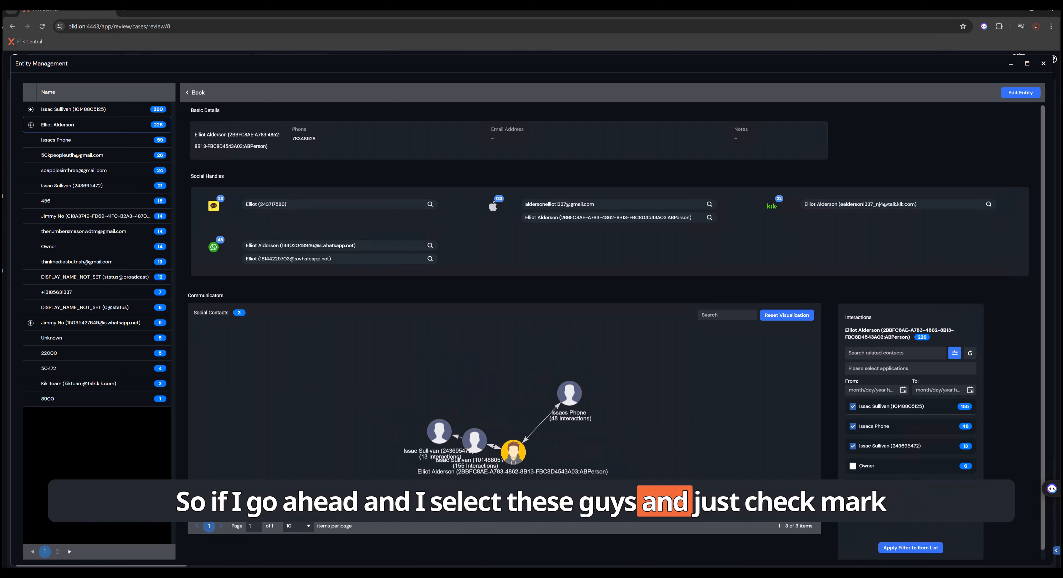
{"action": "left_click", "coordinate": [852, 465]}
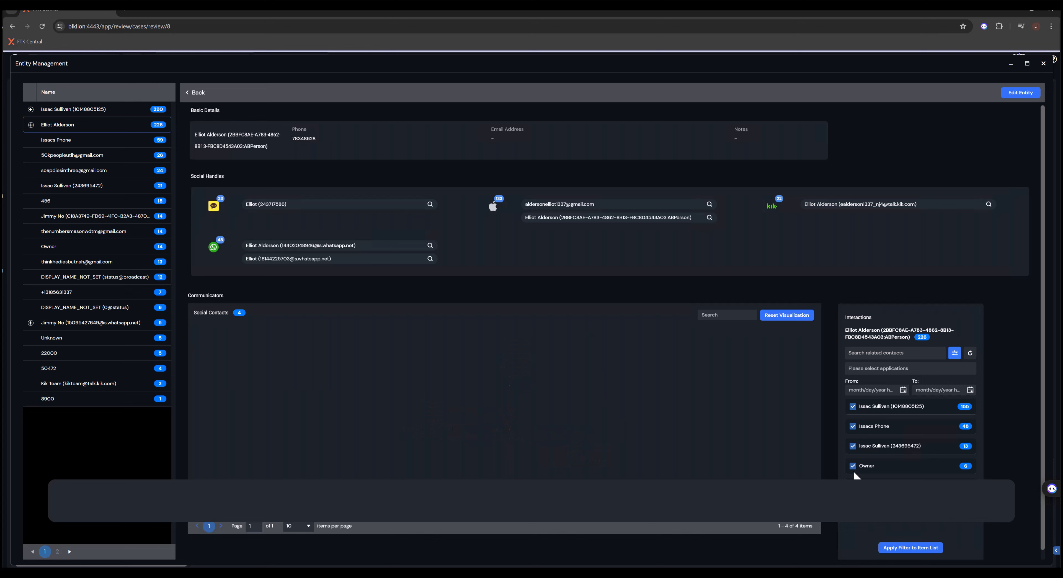
{"action": "left_click", "coordinate": [900, 549]}
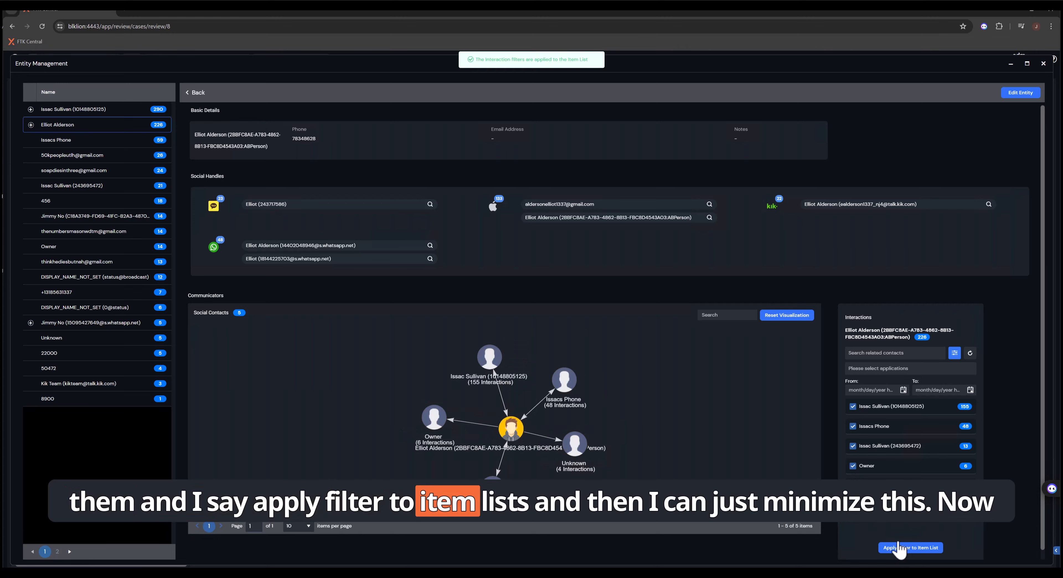
{"action": "left_click", "coordinate": [1009, 66]}
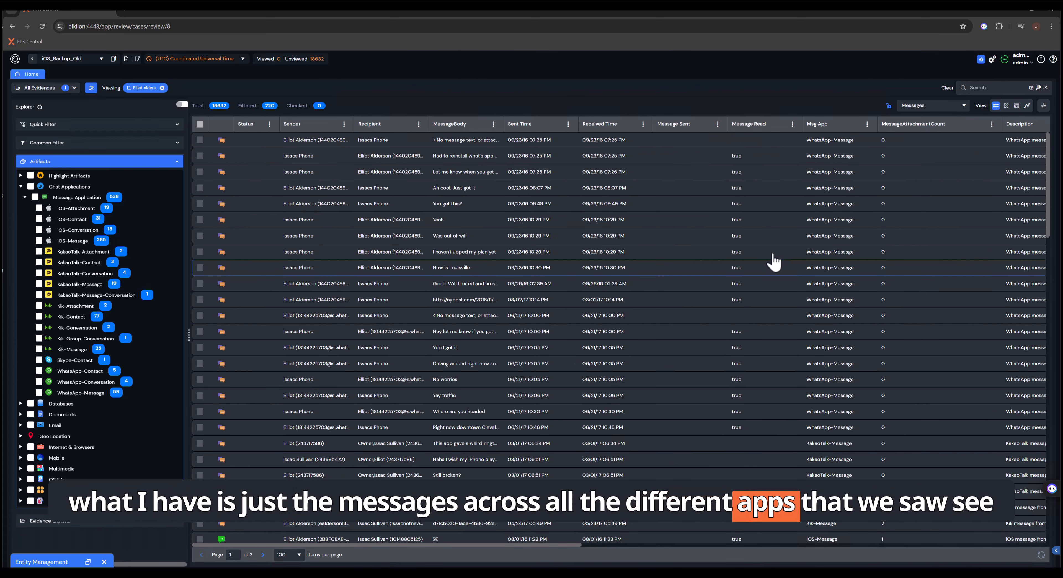
Review the filtered messages from the different chat apps in the item list.
{"action": "scroll", "coordinate": [829, 347], "scroll_direction": "down", "scroll_amount": 8}
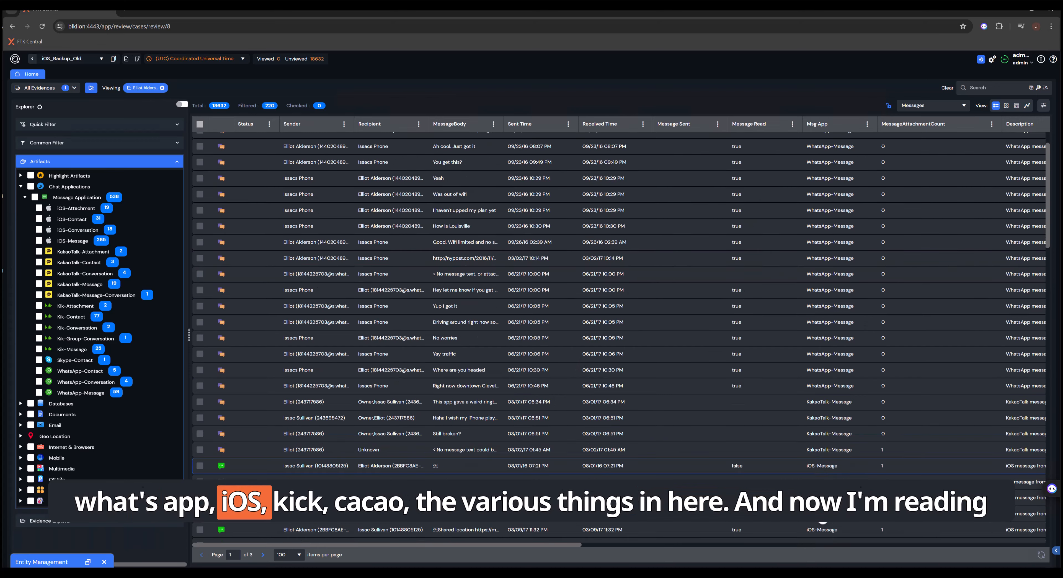
{"action": "scroll", "coordinate": [826, 469], "scroll_direction": "down", "scroll_amount": 10}
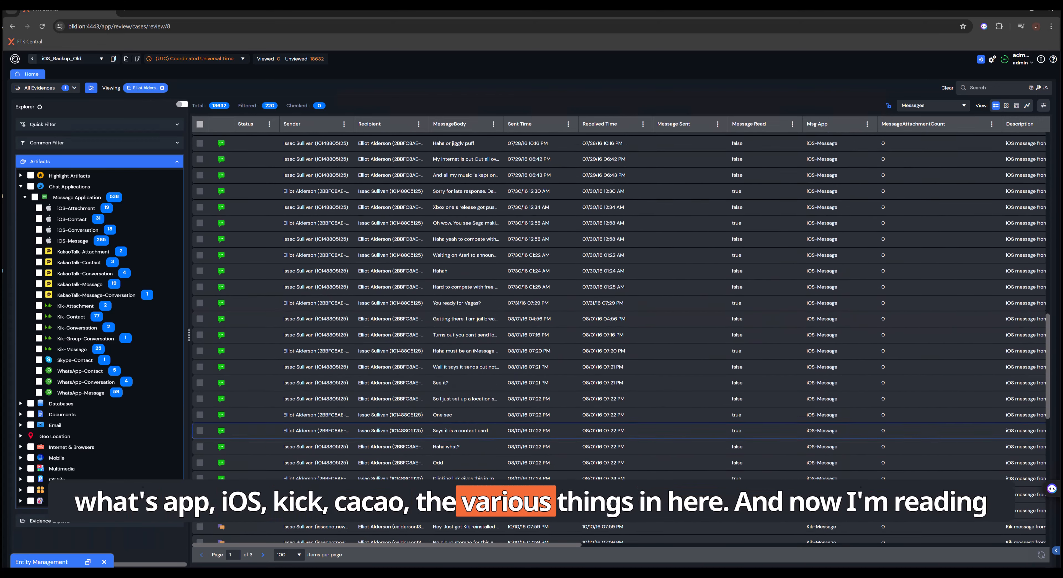
{"action": "scroll", "coordinate": [632, 358], "scroll_direction": "up", "scroll_amount": 12}
{"action": "scroll", "coordinate": [632, 357], "scroll_direction": "up", "scroll_amount": 6}
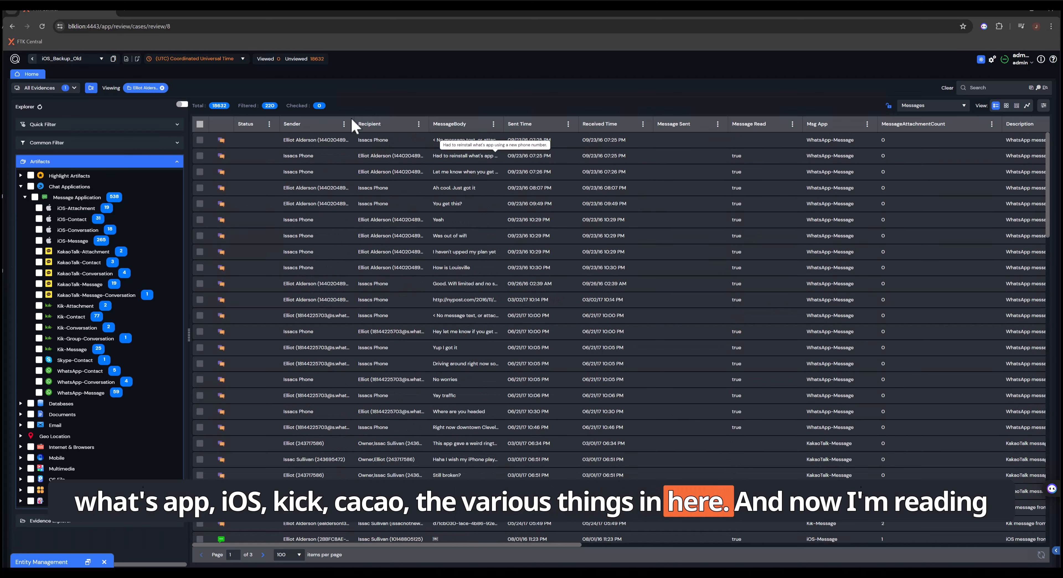